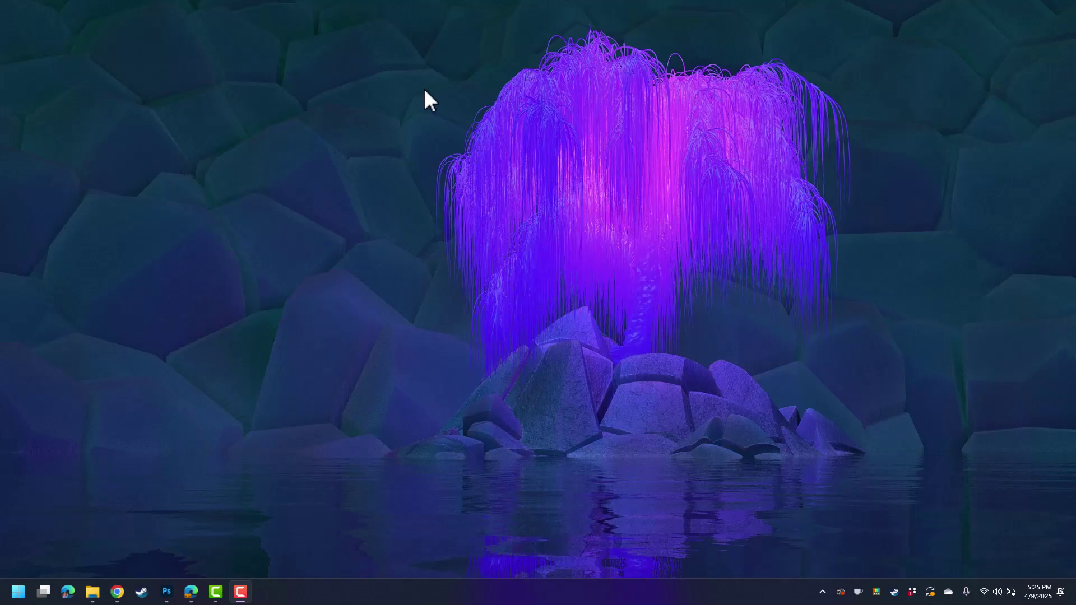
Open the Start menu to search for cmd
key("super")
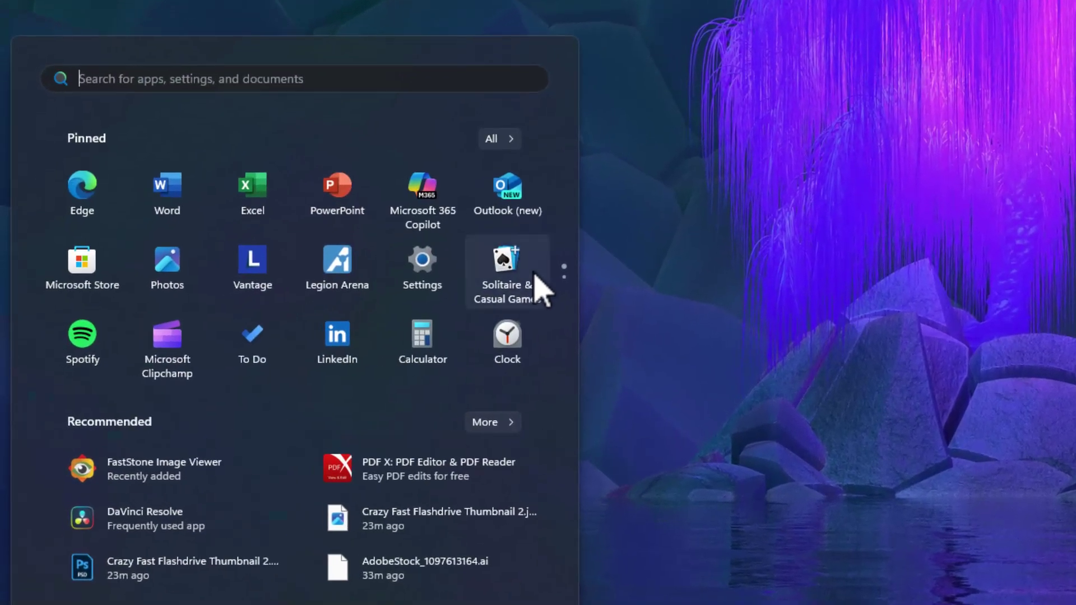
type("cmd")
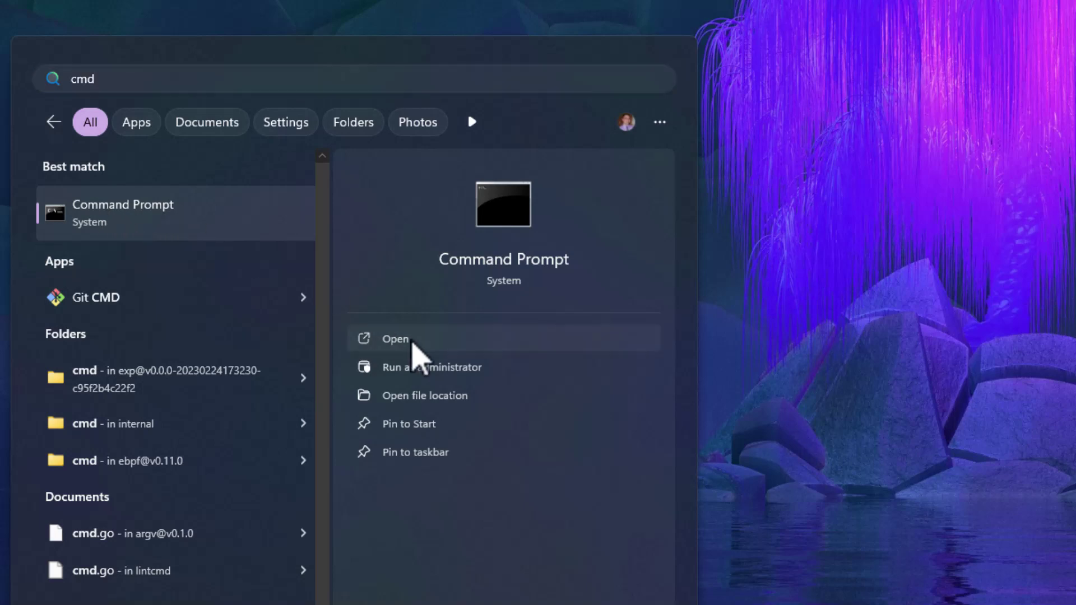
Launch a normal Command Prompt from the search results and maximize its window
left_click(409, 340)
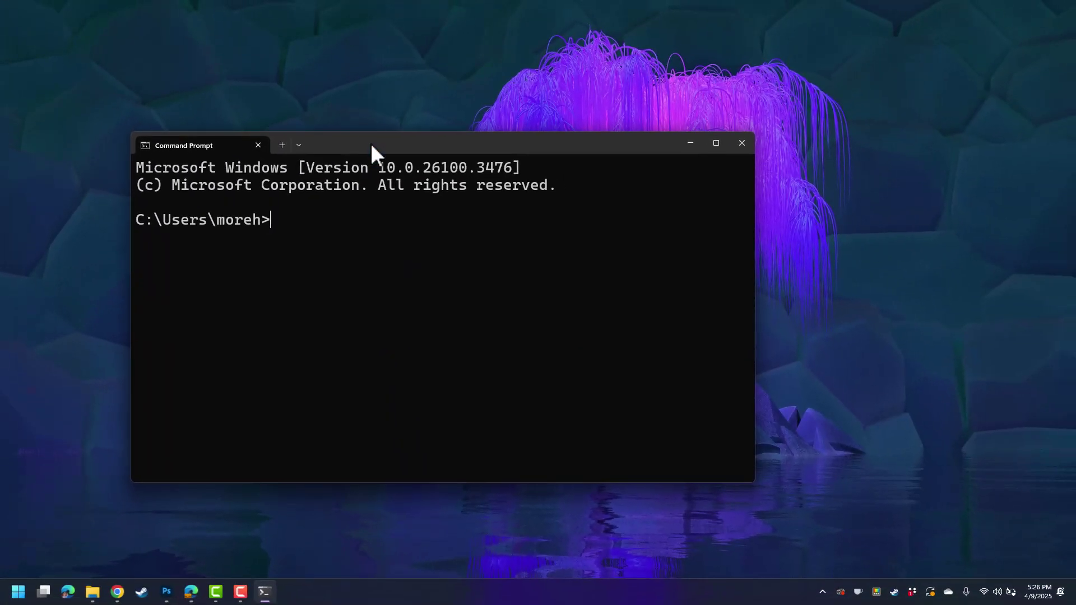
double_click(372, 145)
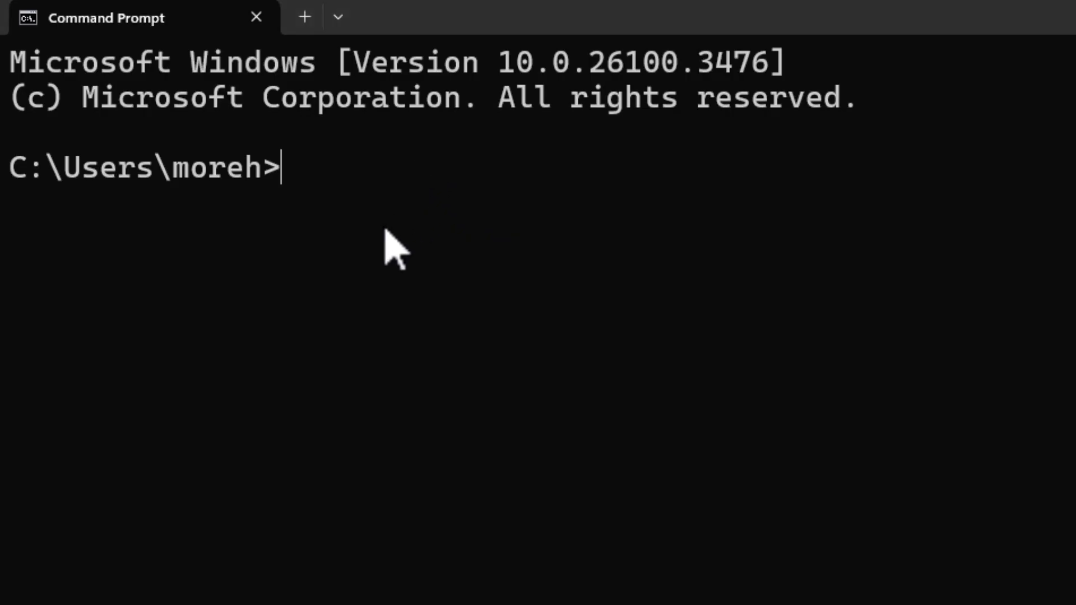
type("sc")
type(" query")
Run 'sc query' to list all services and check that WSearch is running
key("Return")
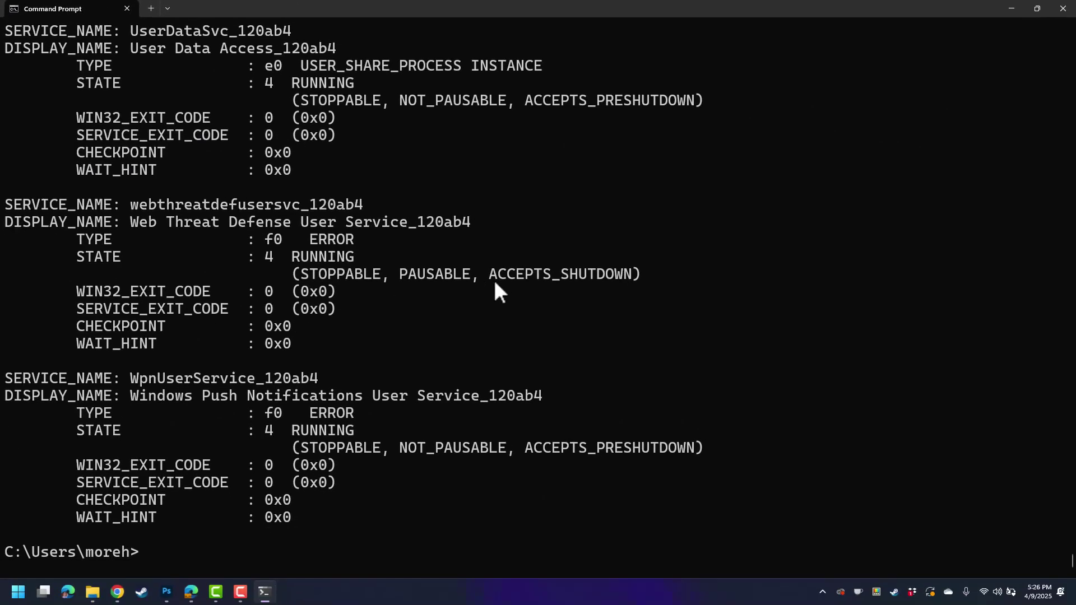
scroll(494, 279, "up", 1)
scroll(487, 265, "up", 3)
scroll(483, 255, "up", 3)
scroll(483, 254, "up", 2)
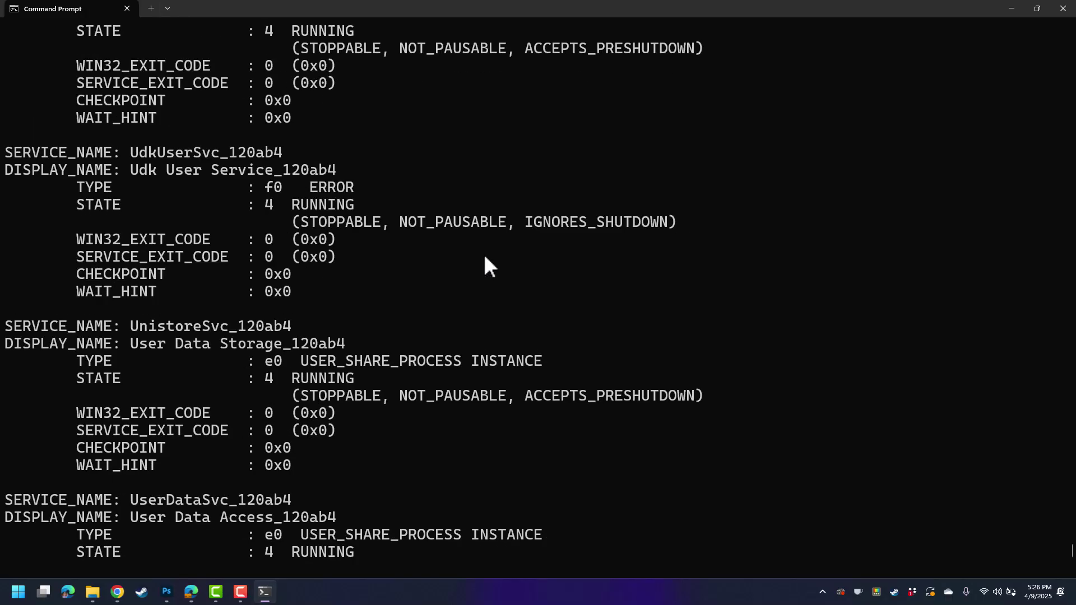
scroll(485, 265, "up", 5)
scroll(486, 264, "up", 1)
scroll(485, 264, "up", 3)
scroll(485, 263, "up", 1)
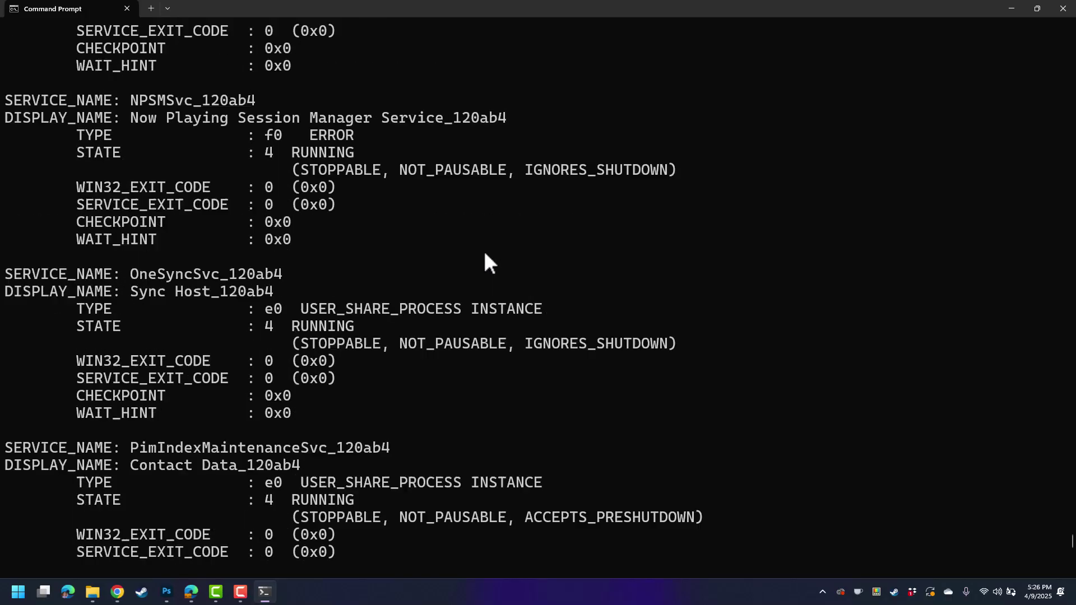
scroll(486, 252, "up", 2)
scroll(485, 252, "up", 3)
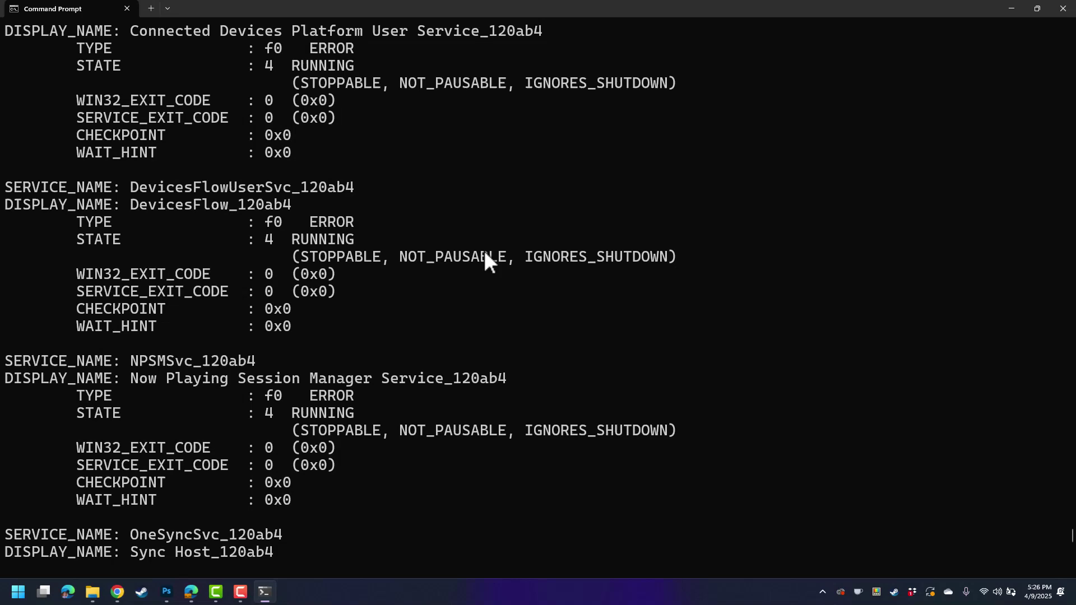
scroll(485, 250, "up", 3)
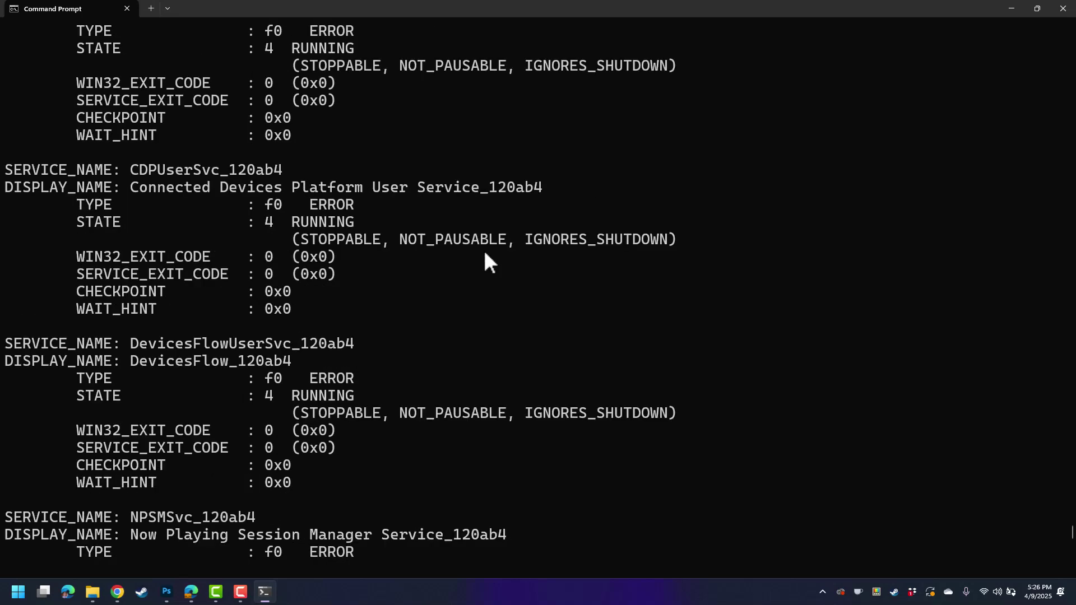
scroll(485, 251, "up", 3)
scroll(485, 251, "up", 1)
scroll(485, 261, "up", 2)
scroll(485, 261, "up", 1)
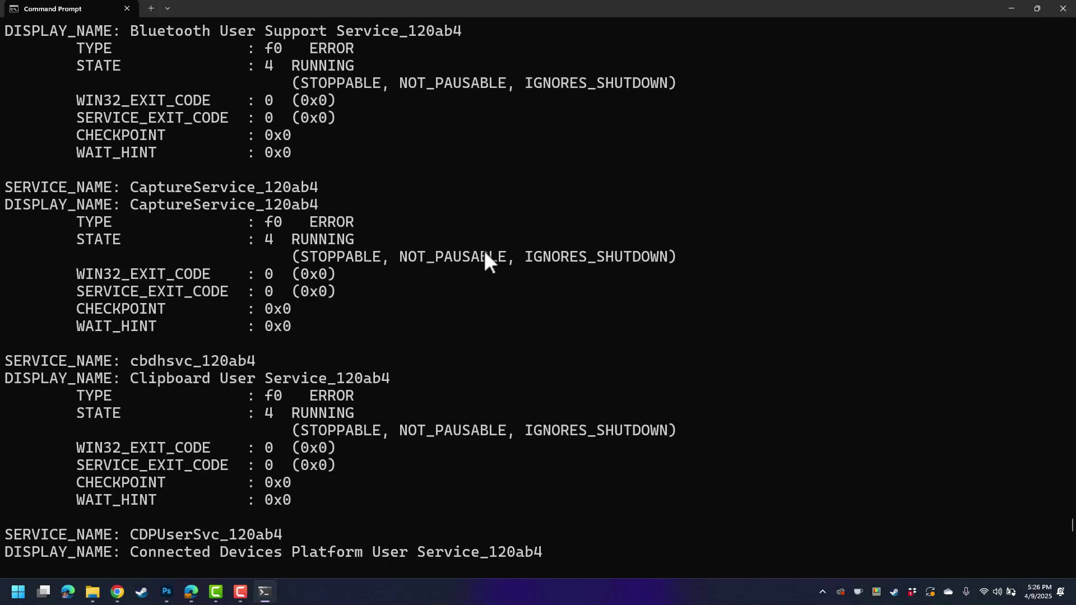
scroll(485, 261, "up", 2)
scroll(486, 260, "up", 2)
scroll(485, 252, "up", 2)
scroll(485, 252, "up", 2)
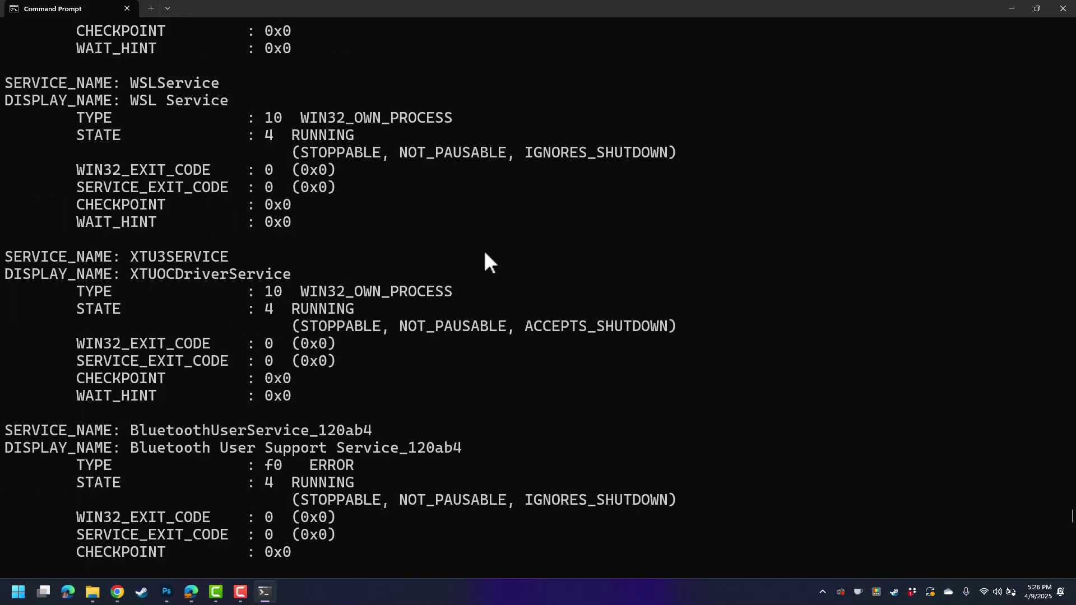
scroll(485, 253, "up", 3)
scroll(485, 251, "up", 1)
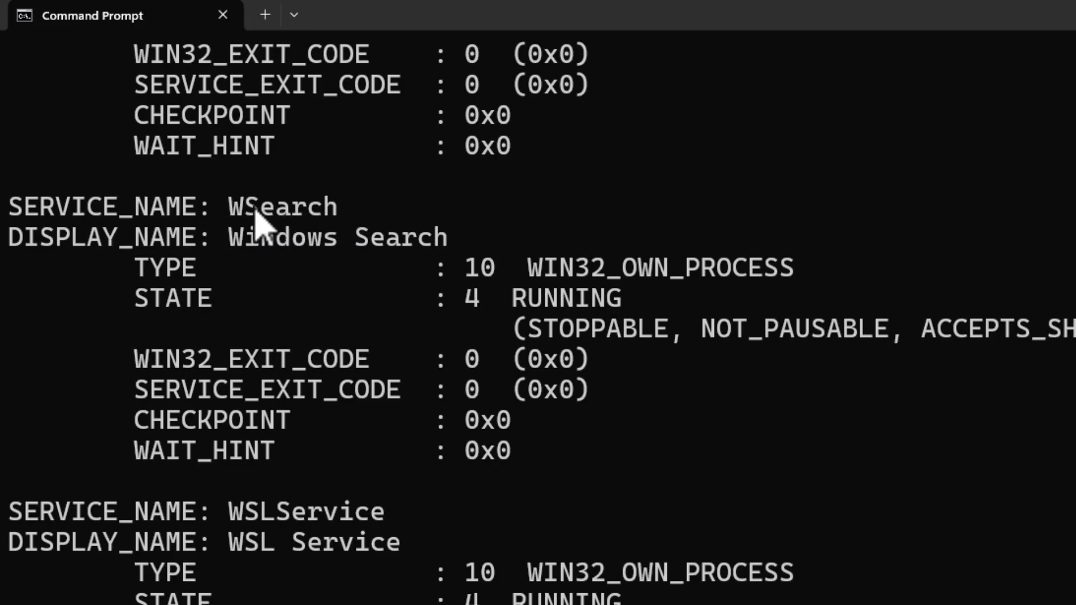
scroll(577, 311, "down", 1)
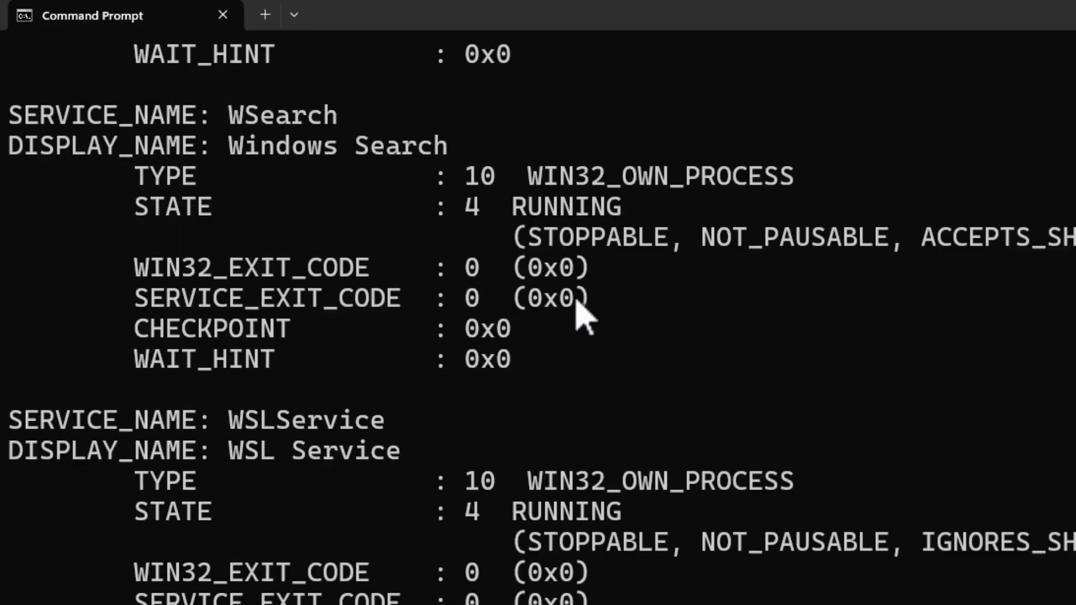
scroll(577, 312, "down", 5)
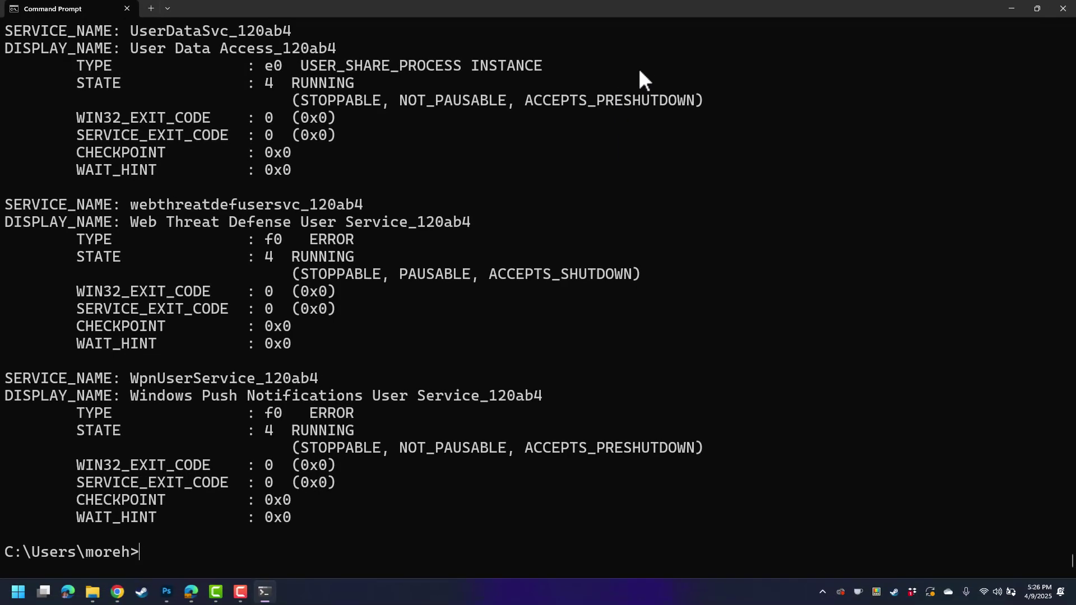
type("sc ")
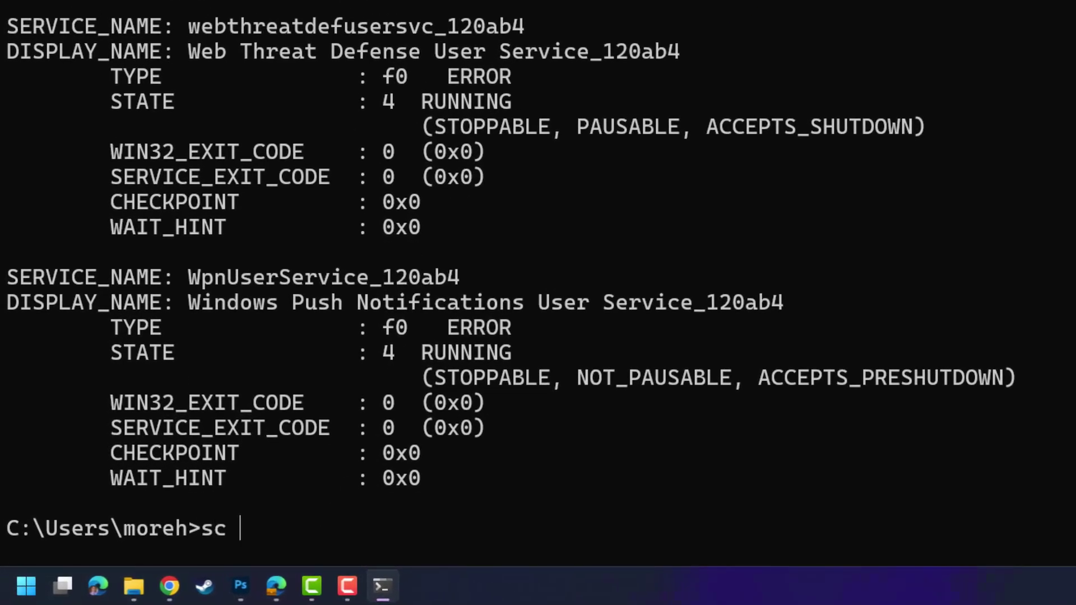
type("stop ws")
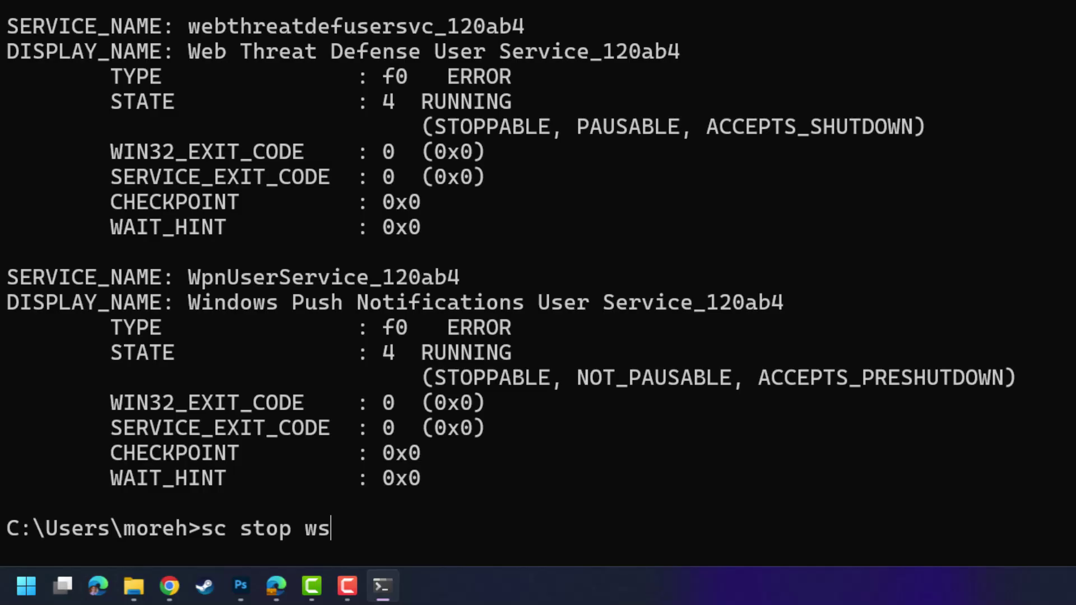
type("earch")
Run 'sc stop wsearch' without elevation, getting Access is denied
key("Return")
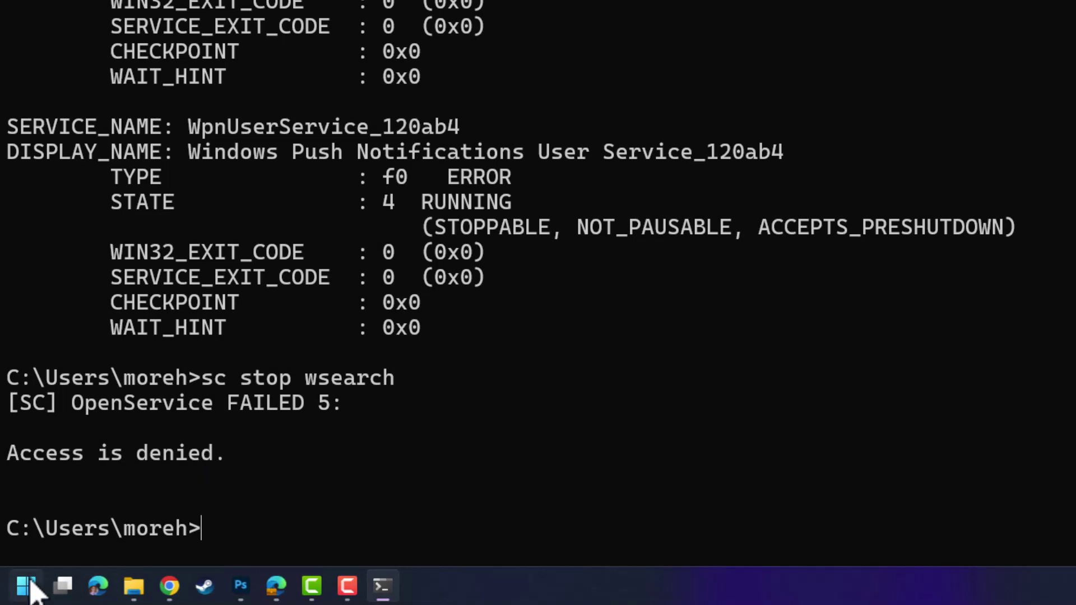
Close the non-admin window and launch Command Prompt as administrator from Start
key("alt+F4")
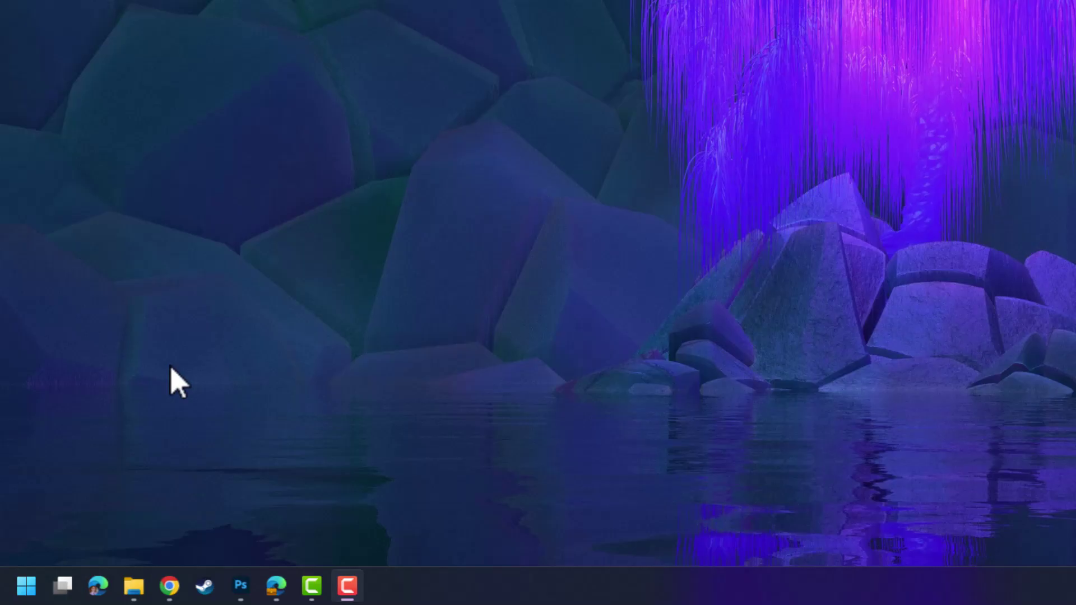
key("super")
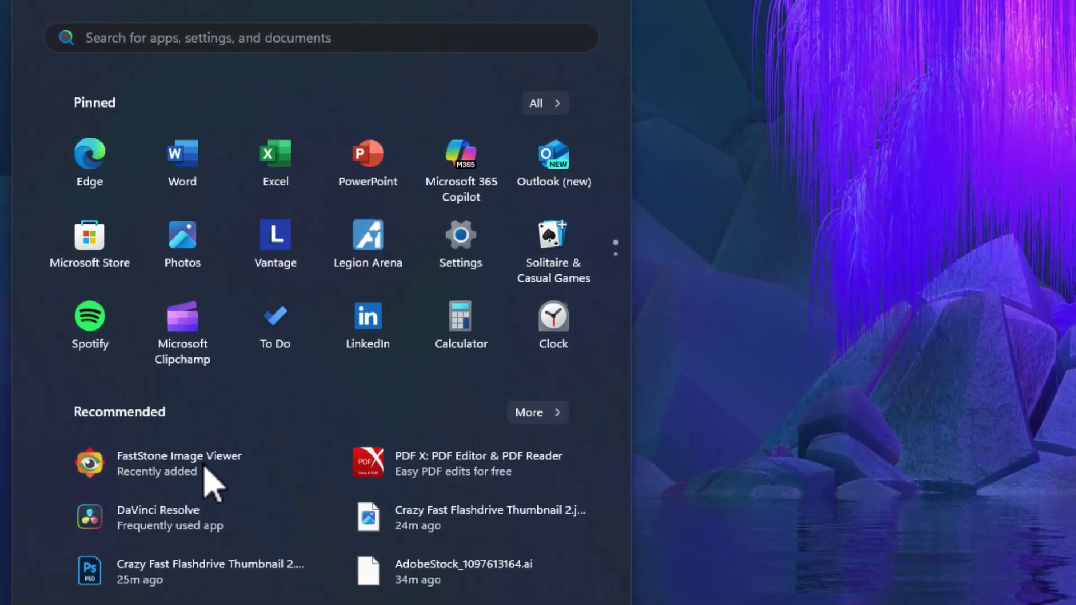
type("cmd")
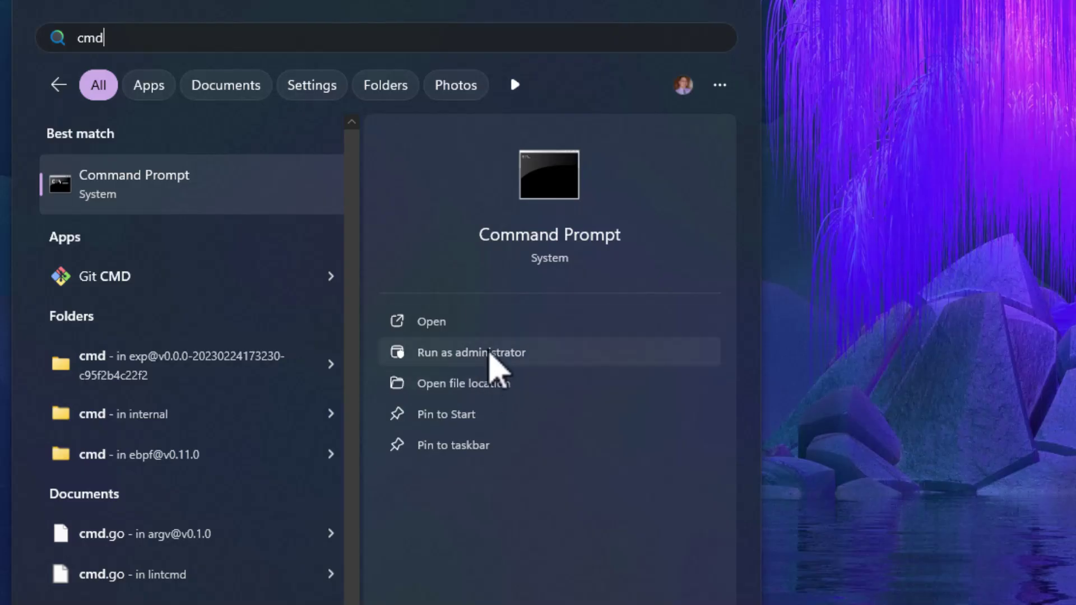
left_click(490, 354)
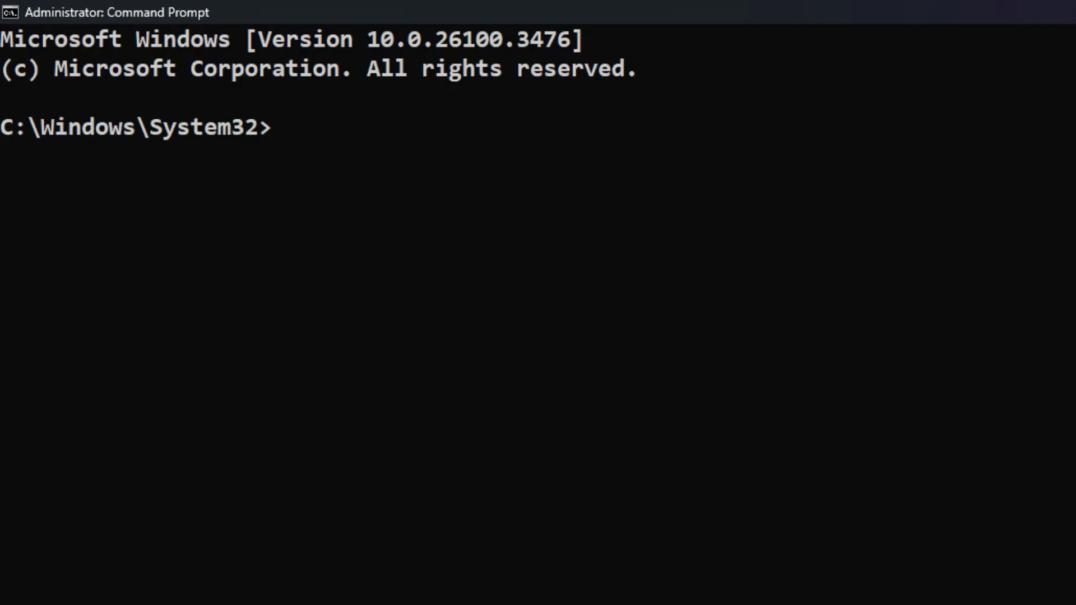
type("sc")
type(" stop")
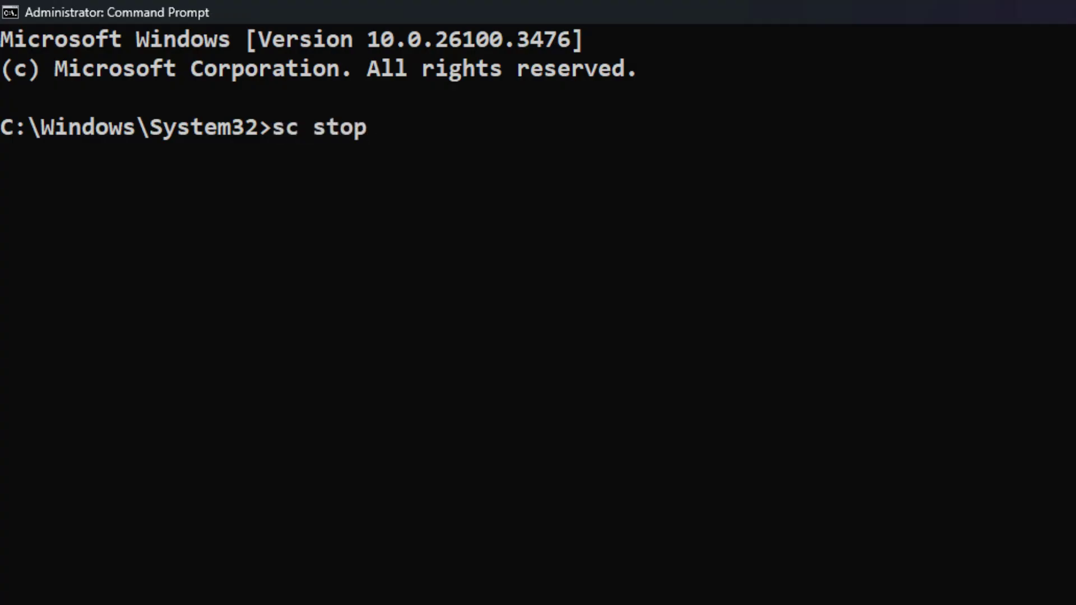
type(" wsearch")
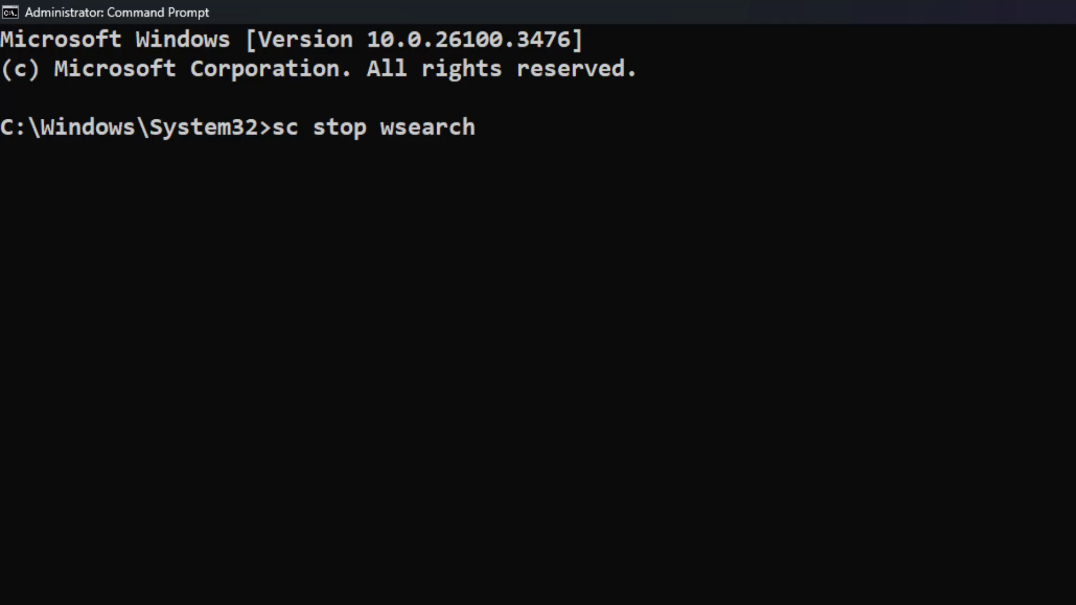
Run 'sc stop wsearch' as administrator, leaving the service in STOP_PENDING state
key("Return")
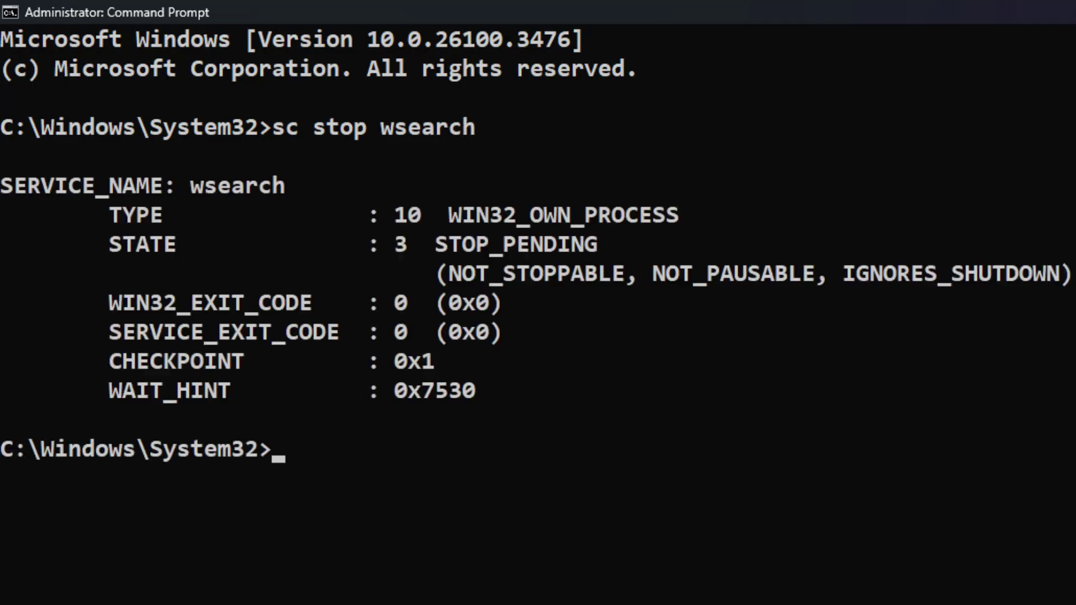